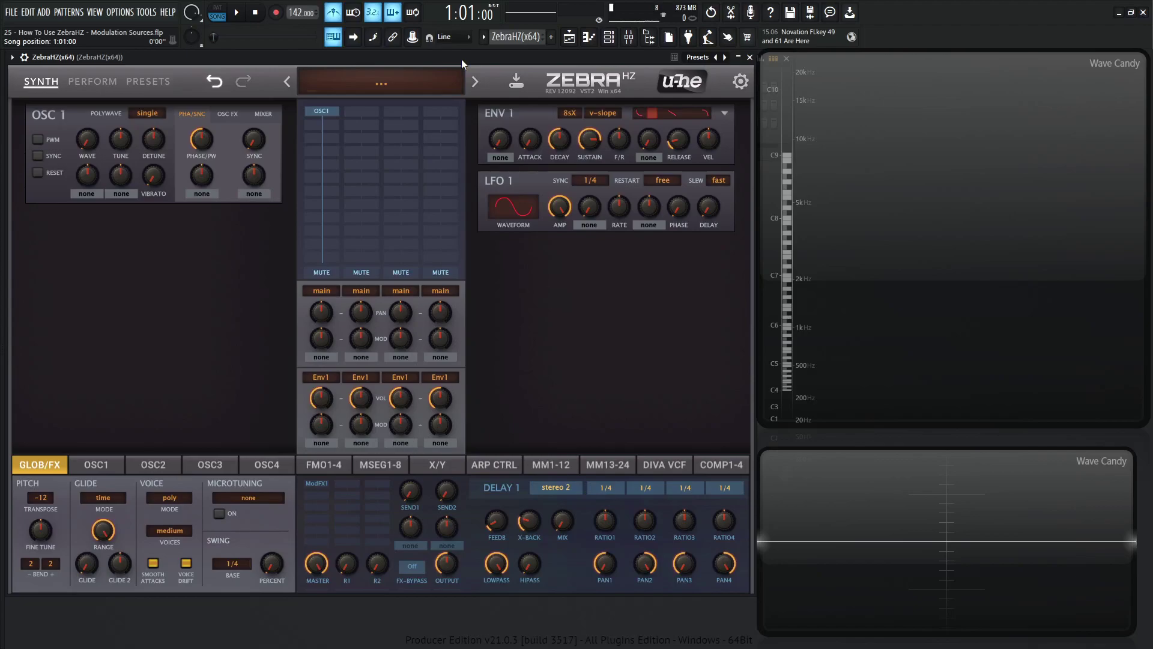
Initialise the patch and assign ModWhl to OSC1 tune at depth 18
{"action": "left_click", "coordinate": [413, 83]}
{"action": "left_click", "coordinate": [429, 92]}
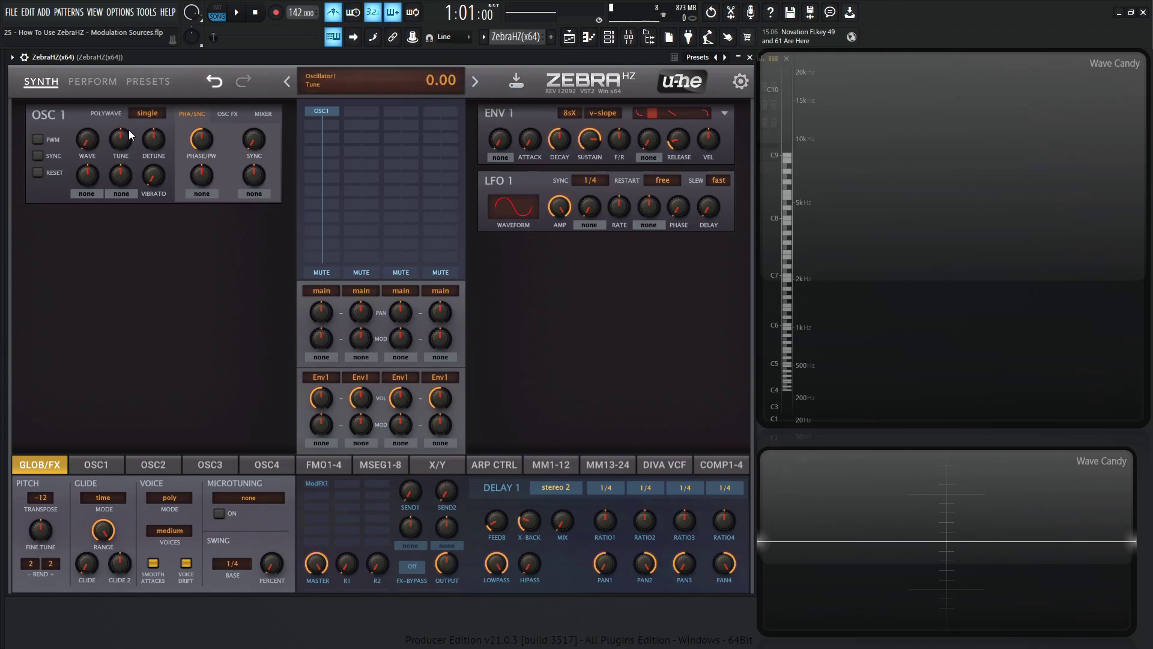
{"action": "left_click", "coordinate": [115, 194]}
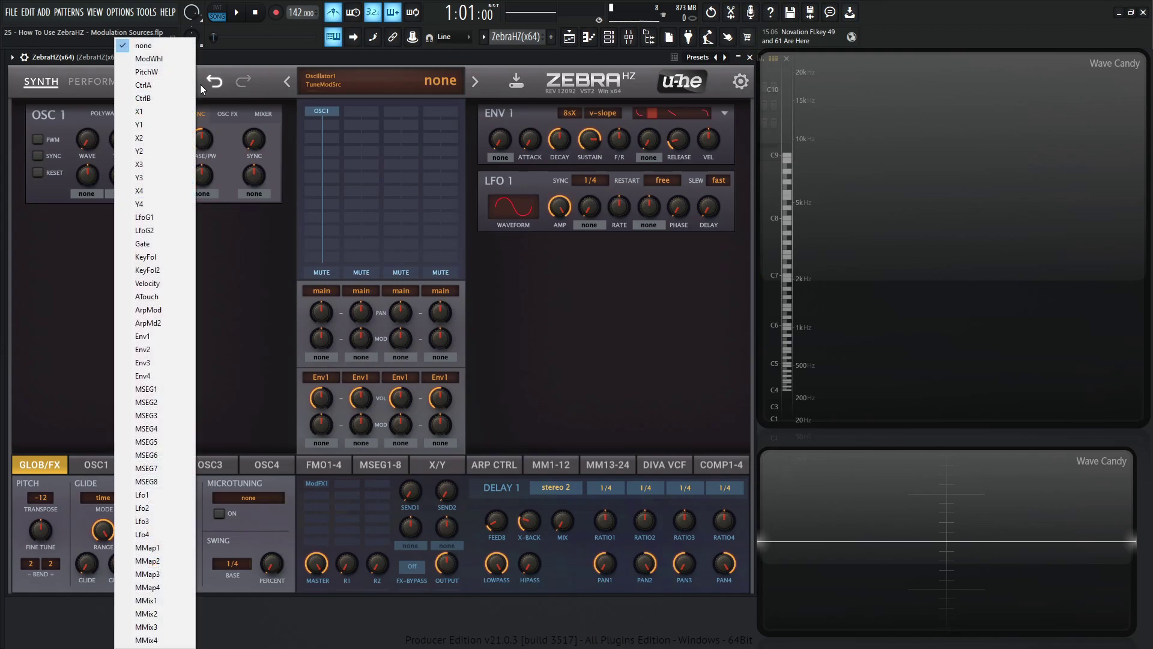
{"action": "left_click", "coordinate": [171, 58]}
{"action": "left_click_drag", "start_coordinate": [115, 182], "coordinate": [121, 161]}
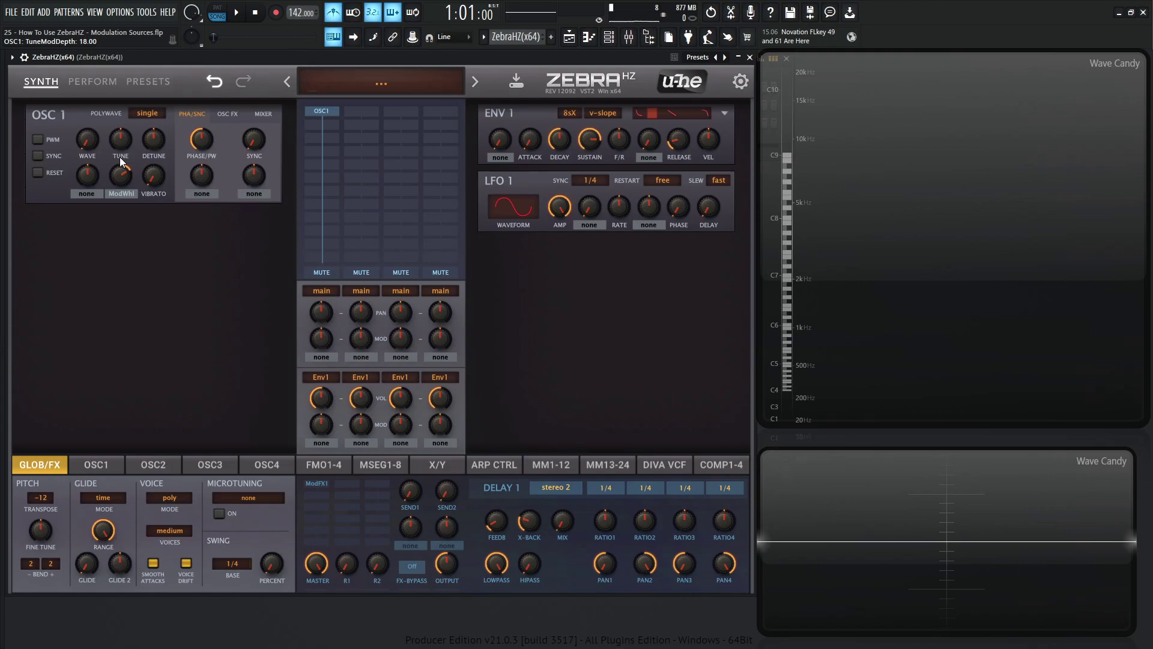
Switch the OSC1 tune modulation source to PitchW and reopen the source list
{"action": "left_click", "coordinate": [125, 194]}
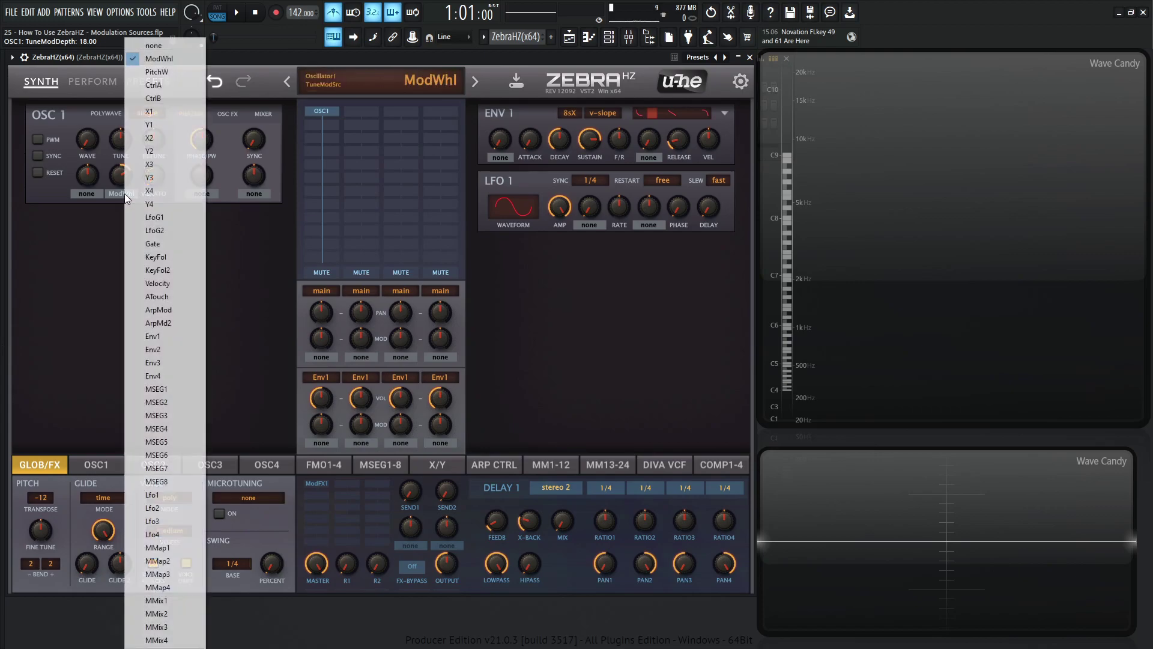
{"action": "left_click", "coordinate": [177, 71]}
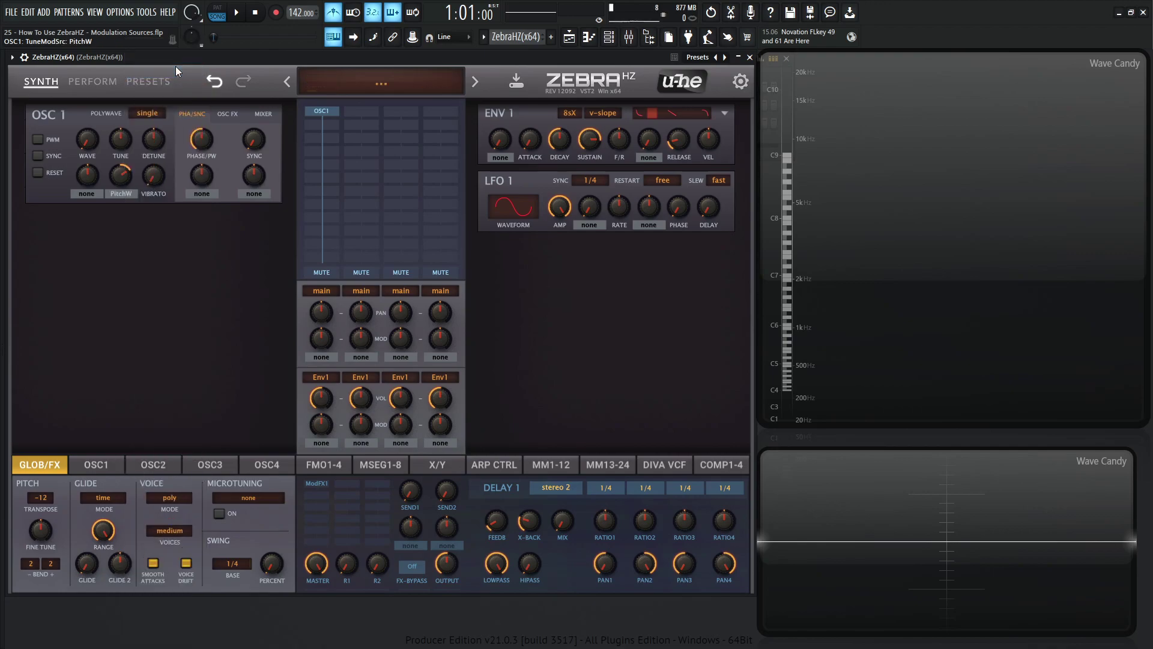
{"action": "left_click", "coordinate": [124, 194]}
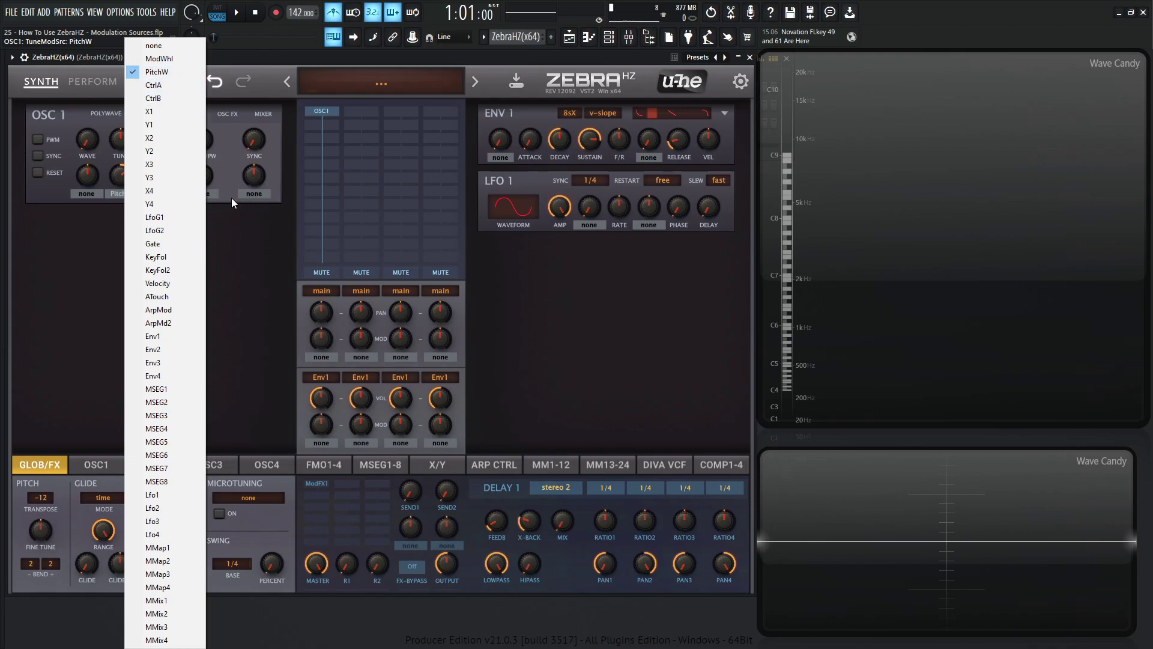
Set Gate as the OSC1 tune modulation source, nudging the depth and resetting it to zero
{"action": "left_click", "coordinate": [188, 244]}
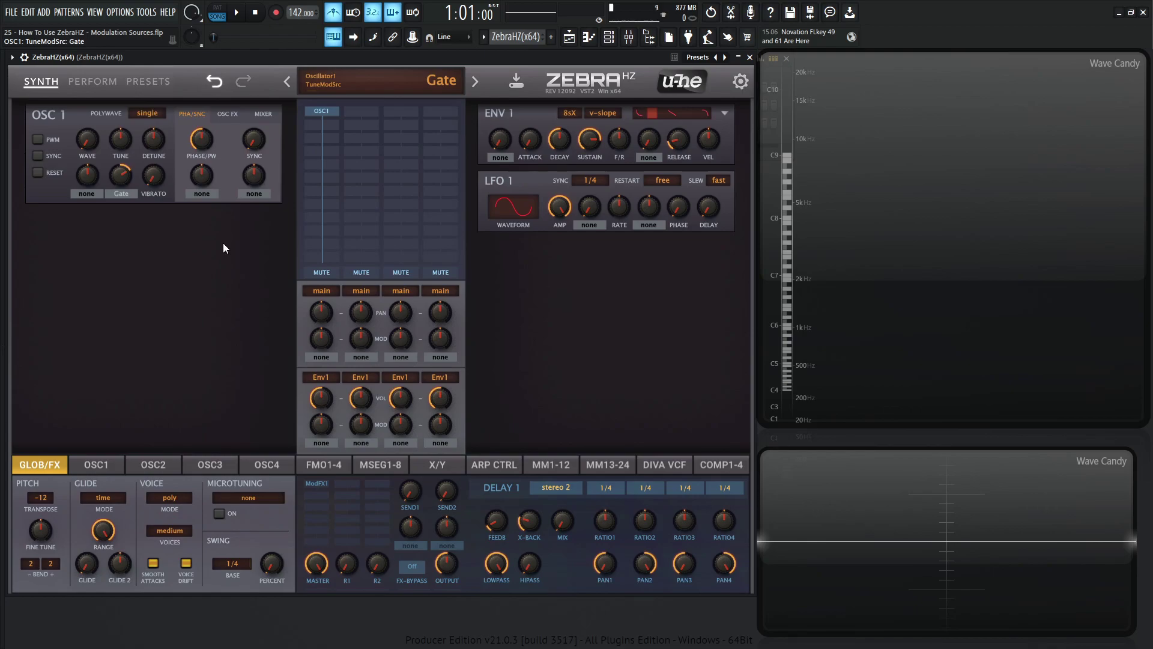
{"action": "left_click_drag", "start_coordinate": [119, 181], "coordinate": [119, 178]}
{"action": "double_click", "coordinate": [120, 178]}
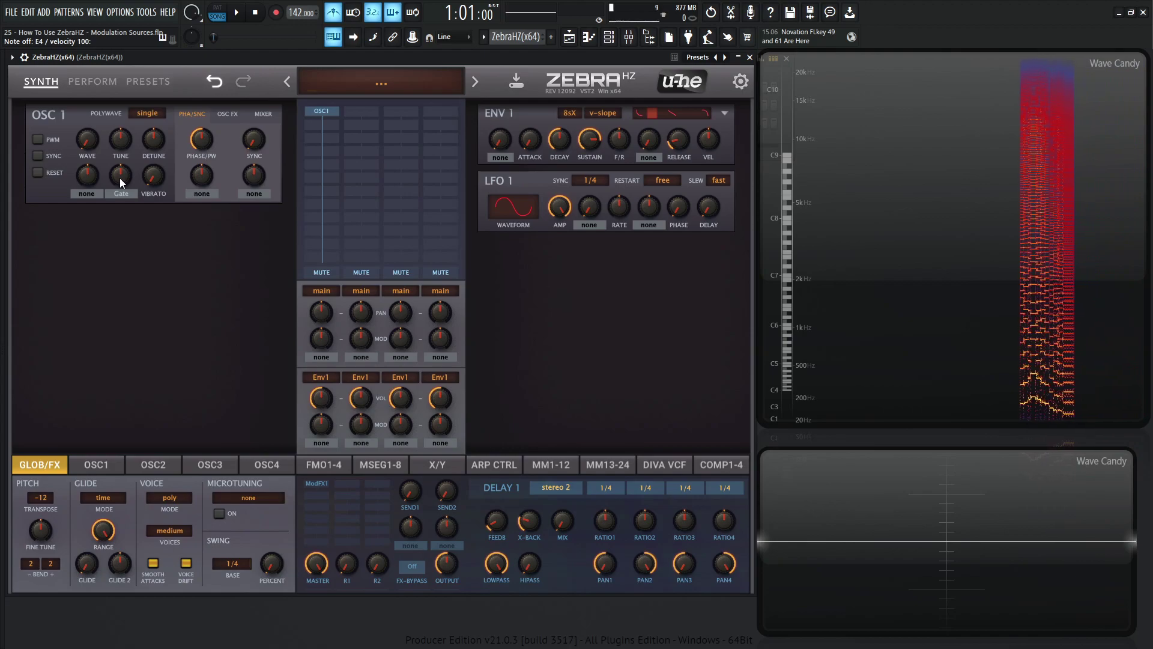
Try Gate tune depth 25.50 and OSC1 tune 24, then reset both to zero
{"action": "left_click_drag", "start_coordinate": [120, 182], "coordinate": [124, 145]}
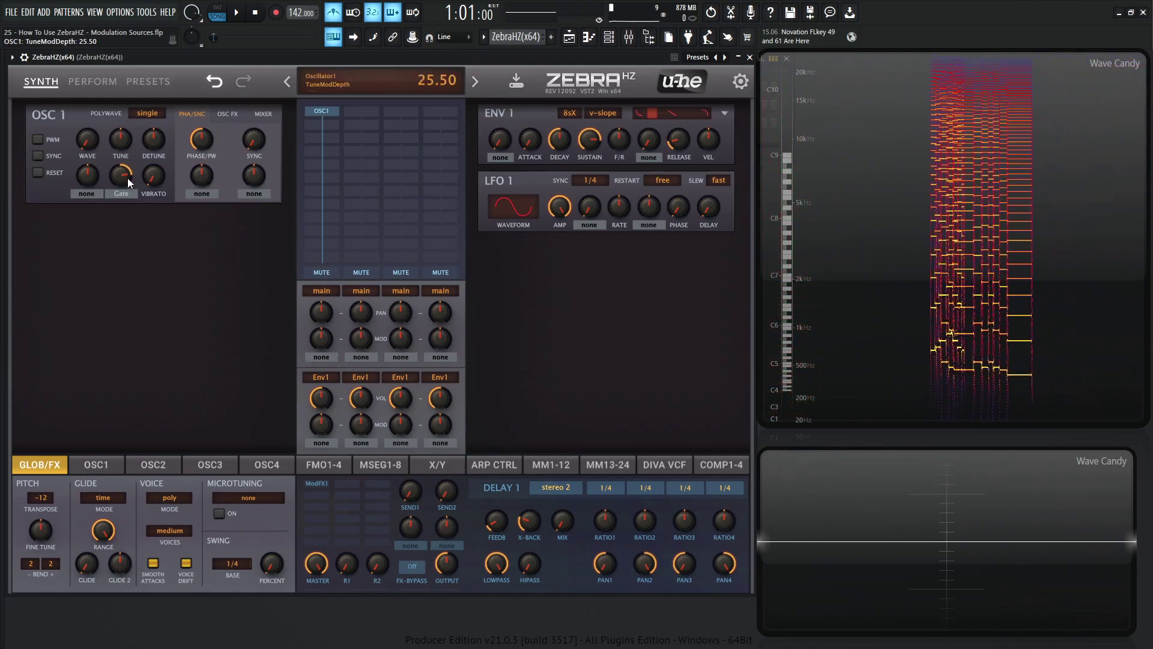
{"action": "double_click", "coordinate": [127, 177]}
{"action": "left_click_drag", "start_coordinate": [124, 141], "coordinate": [125, 108]}
{"action": "double_click", "coordinate": [124, 142]}
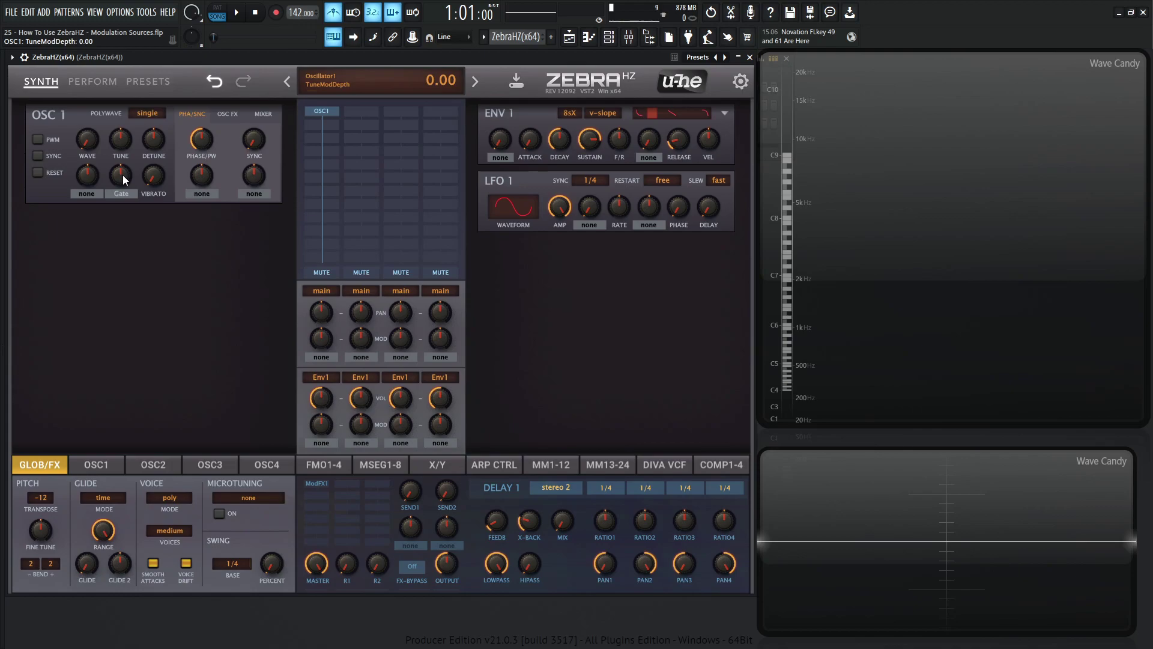
Add VCF1 below OSC1, lower its cutoff from 150 to 89, and assign KeyFol as cutoff modulation
{"action": "left_click", "coordinate": [333, 125]}
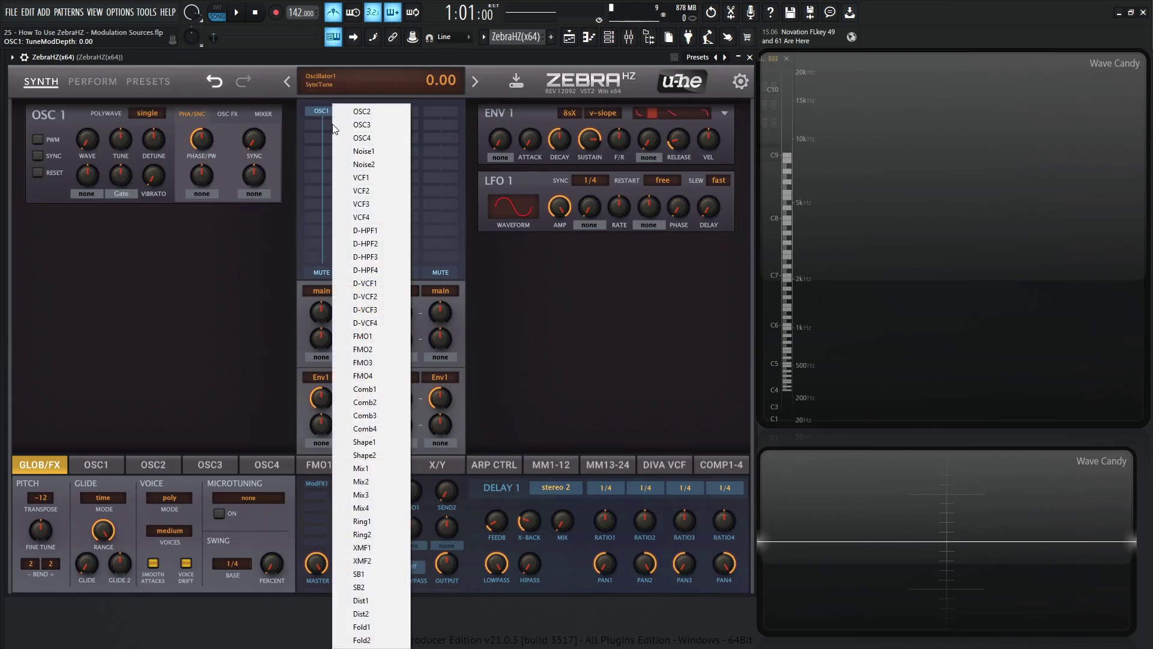
{"action": "left_click", "coordinate": [383, 181]}
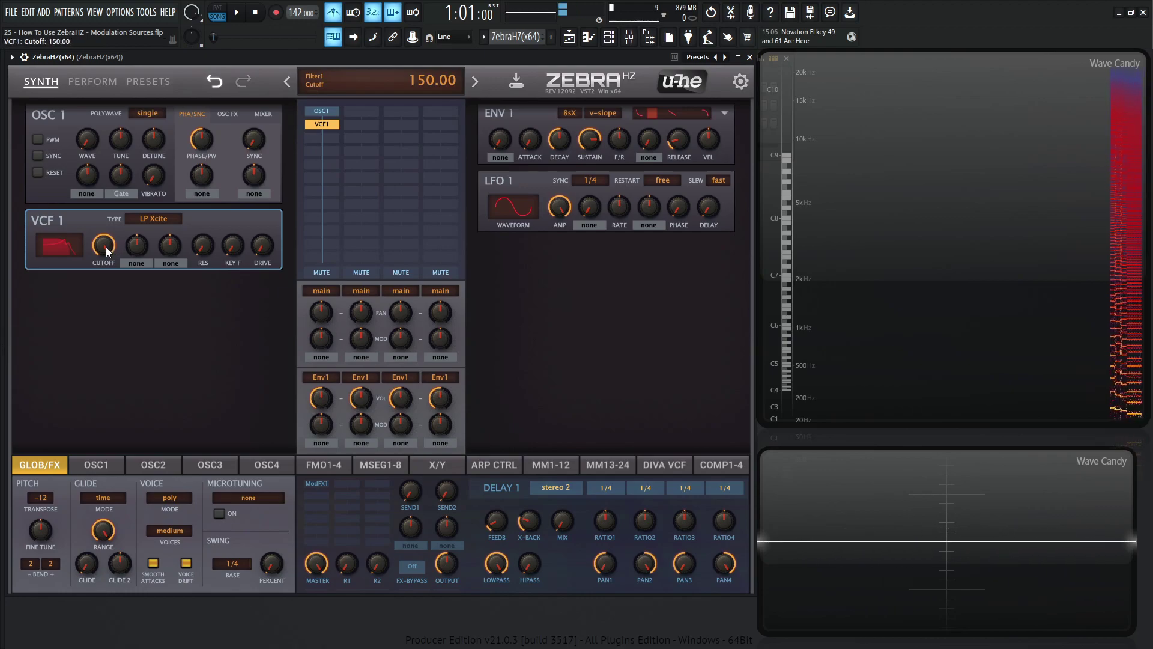
{"action": "left_click_drag", "start_coordinate": [106, 247], "coordinate": [112, 288]}
{"action": "left_click", "coordinate": [136, 264]}
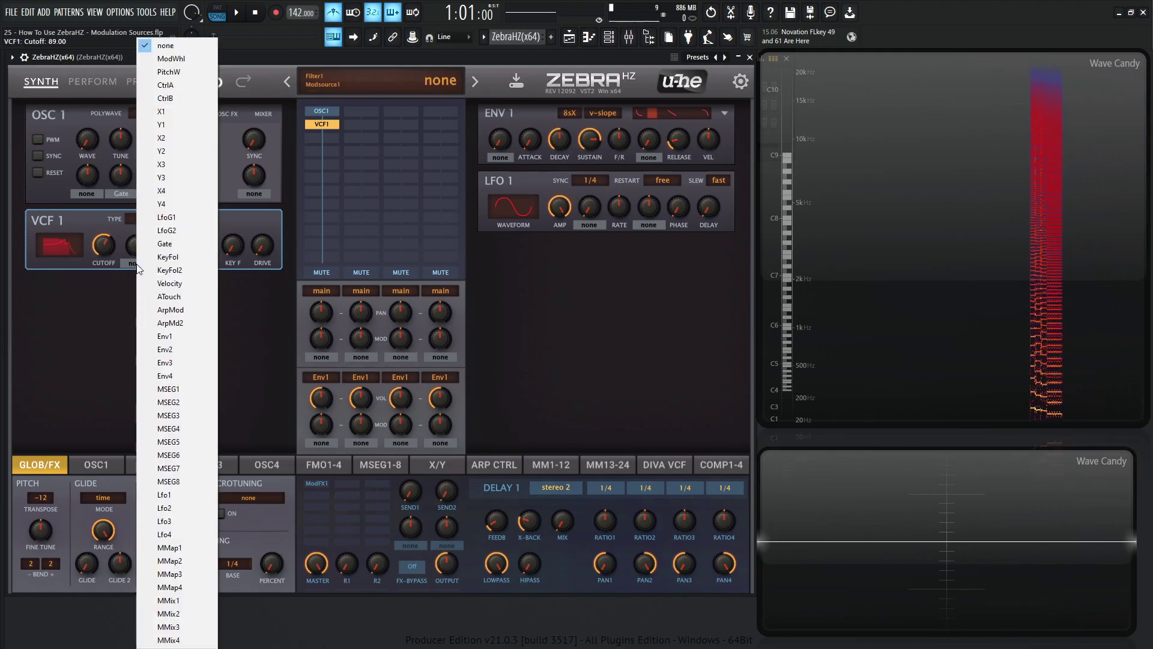
{"action": "left_click", "coordinate": [147, 187]}
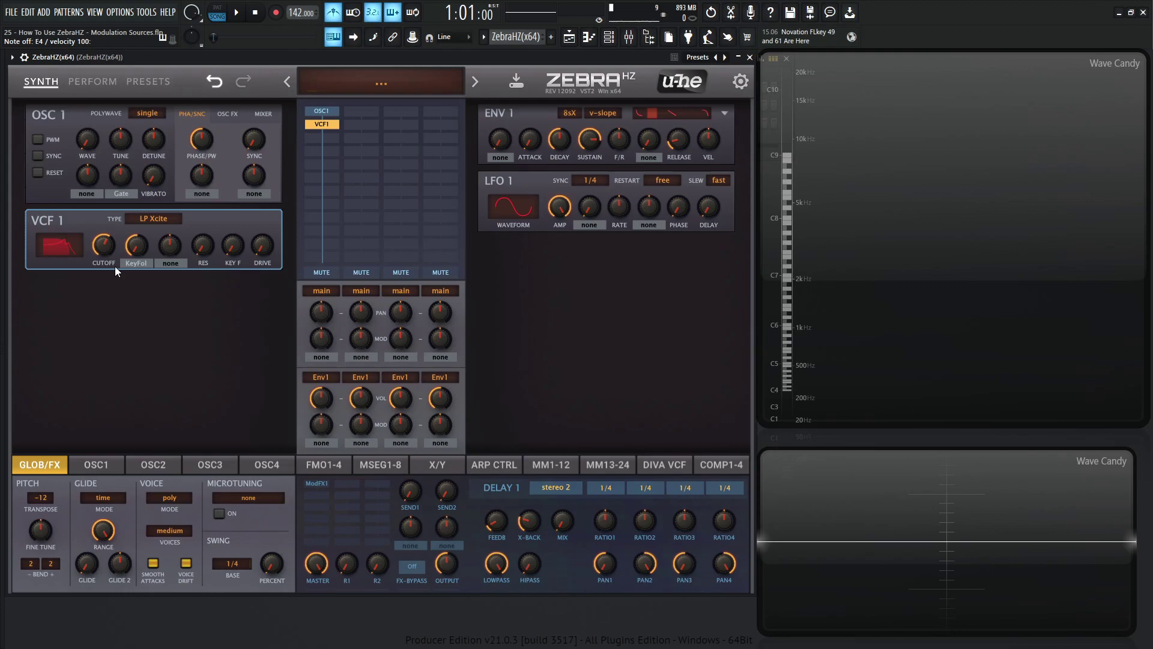
Try Velocity on VCF1 cutoff at depth 150, then switch the cutoff source to ATouch
{"action": "left_click", "coordinate": [130, 263]}
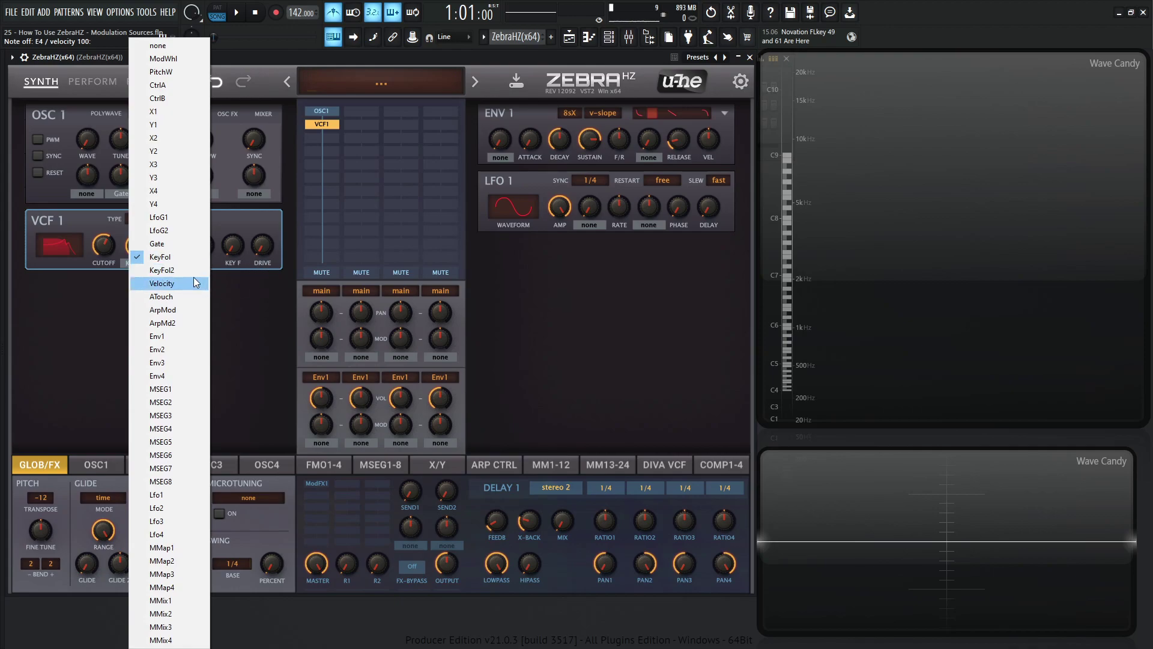
{"action": "left_click", "coordinate": [170, 281]}
{"action": "left_click_drag", "start_coordinate": [136, 244], "coordinate": [153, 135]}
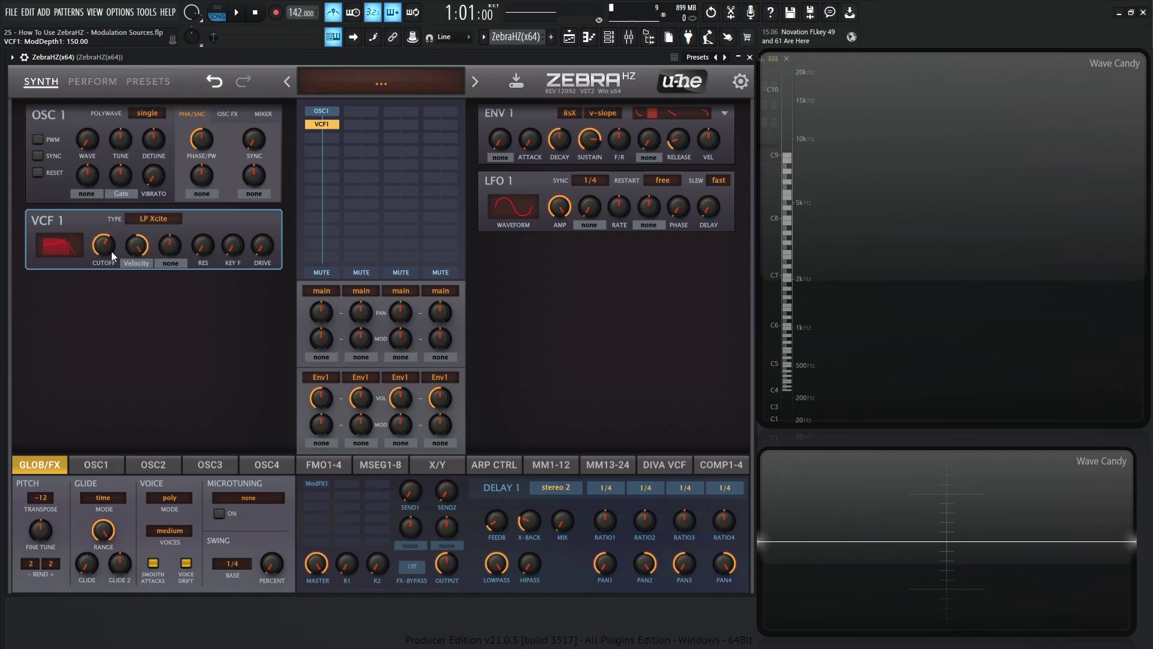
{"action": "left_click", "coordinate": [133, 265]}
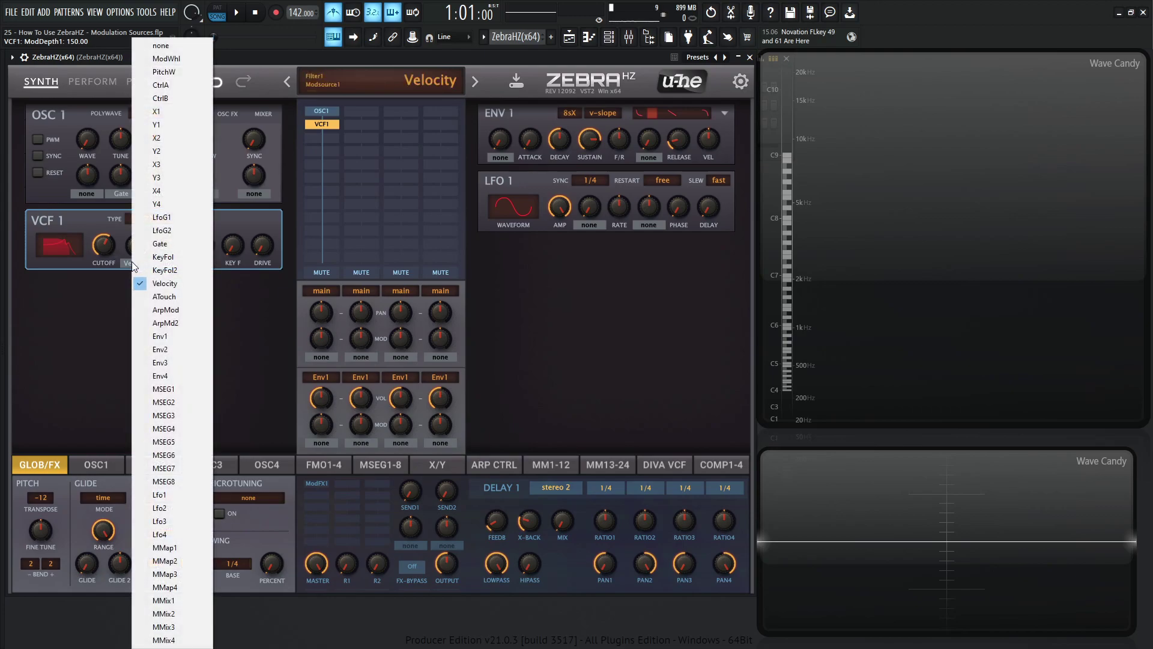
{"action": "left_click", "coordinate": [181, 296]}
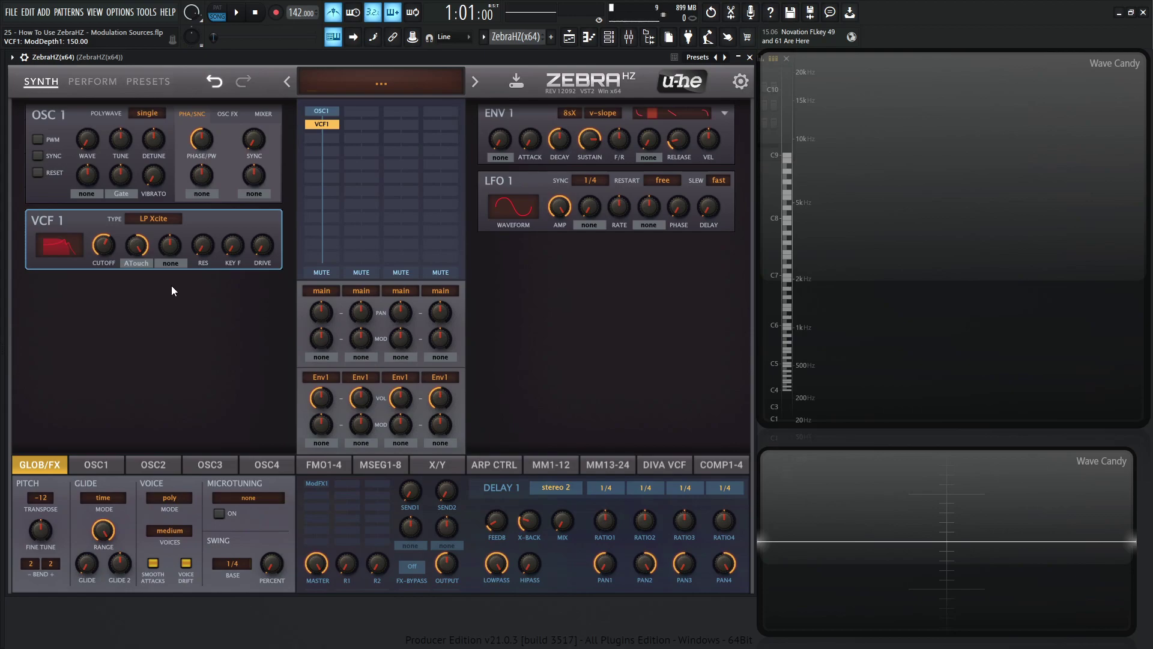
Assign ArpMod to VCF1 cutoff and set the voice mode to arpeggiator
{"action": "left_click", "coordinate": [148, 264]}
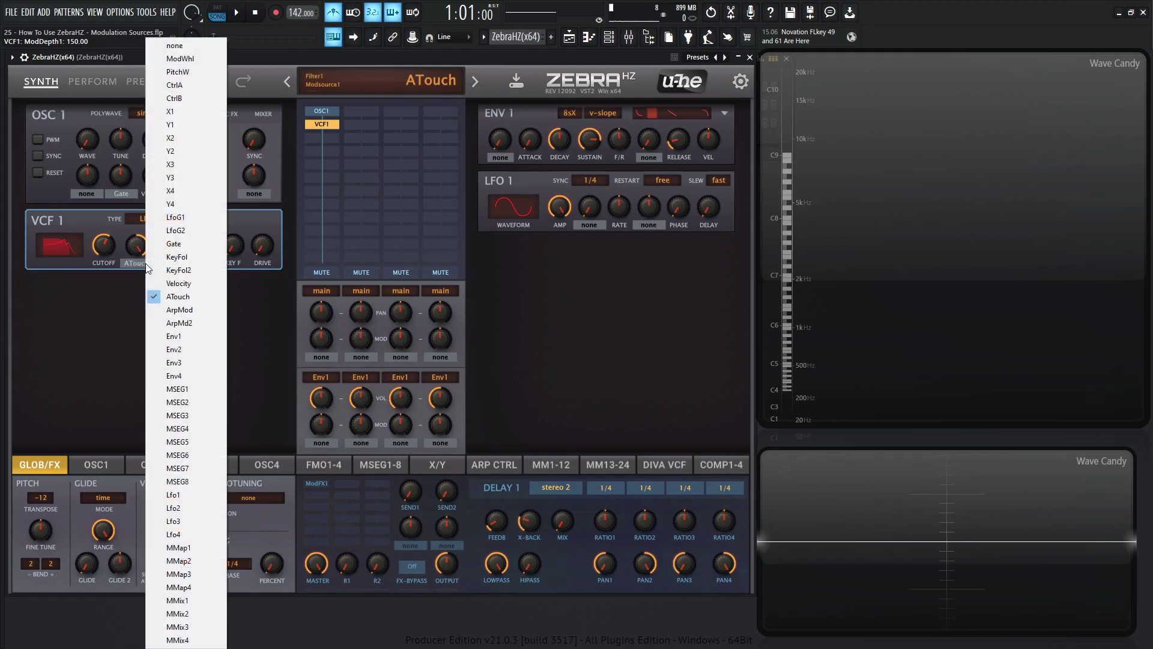
{"action": "left_click", "coordinate": [196, 311]}
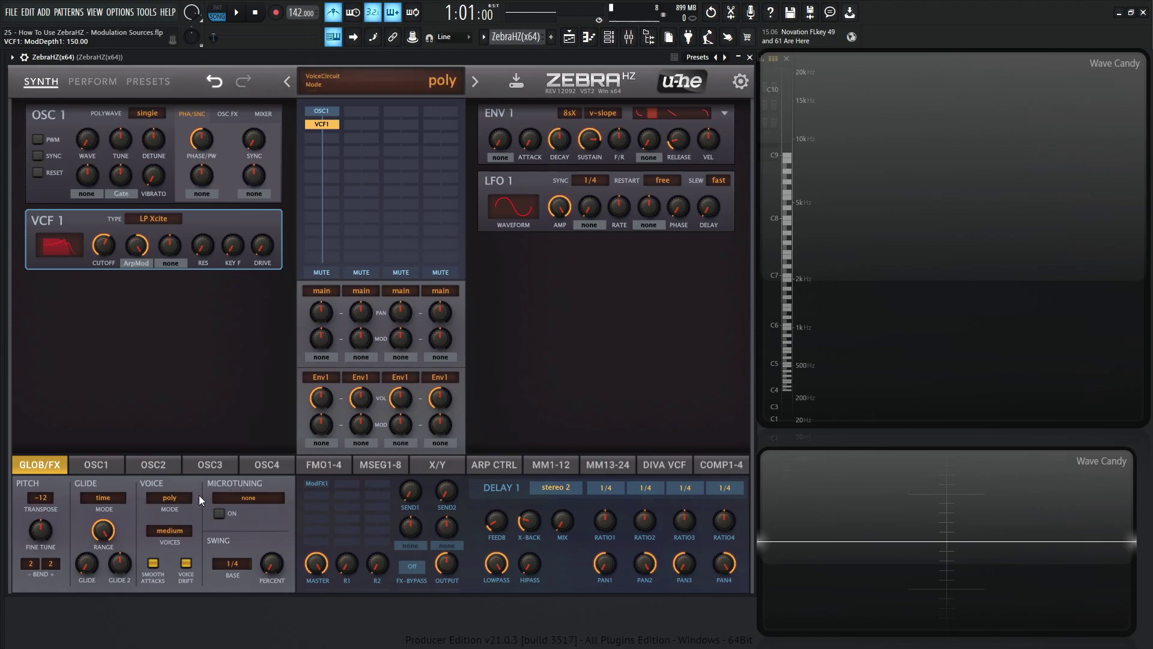
{"action": "left_click", "coordinate": [178, 498]}
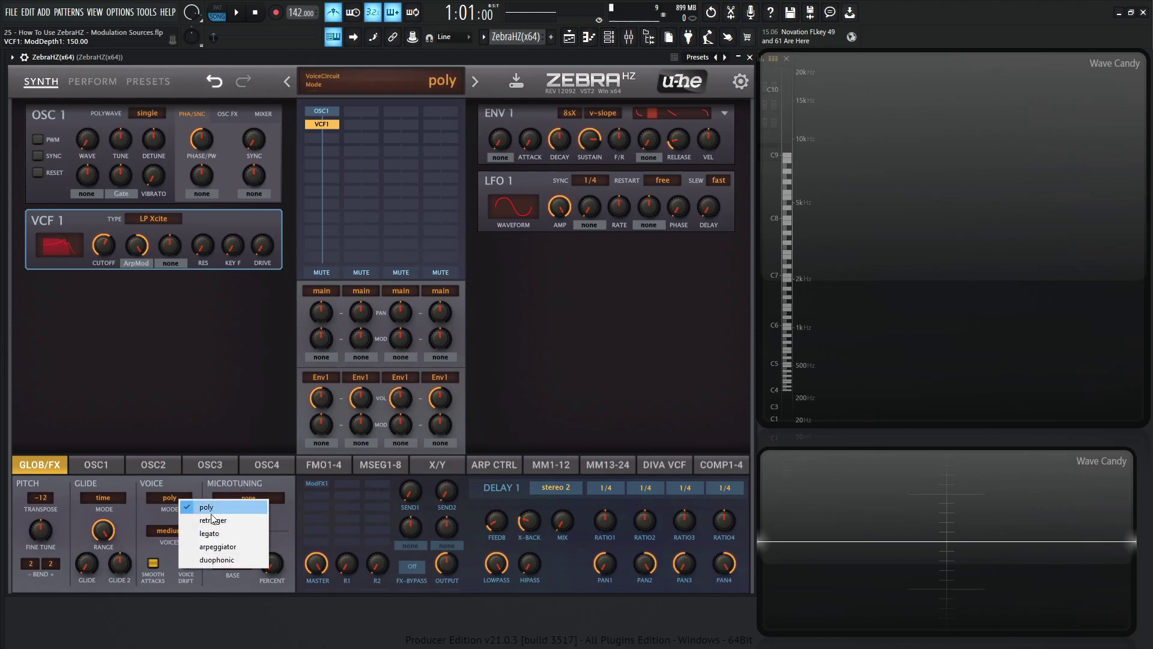
{"action": "left_click", "coordinate": [227, 546]}
Show the arpeggiator step grid with 8 steps at octave 0 and adjust step 1's ModA
{"action": "left_click", "coordinate": [515, 467]}
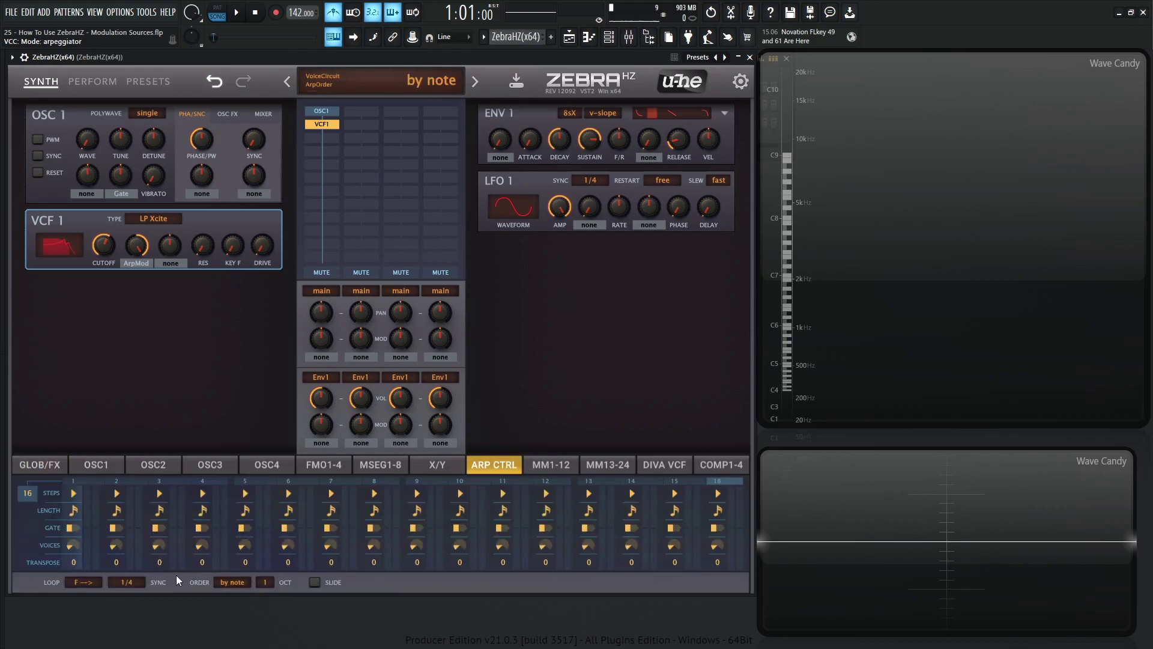
{"action": "scroll", "coordinate": [267, 583], "scroll_direction": "down", "scroll_amount": 1}
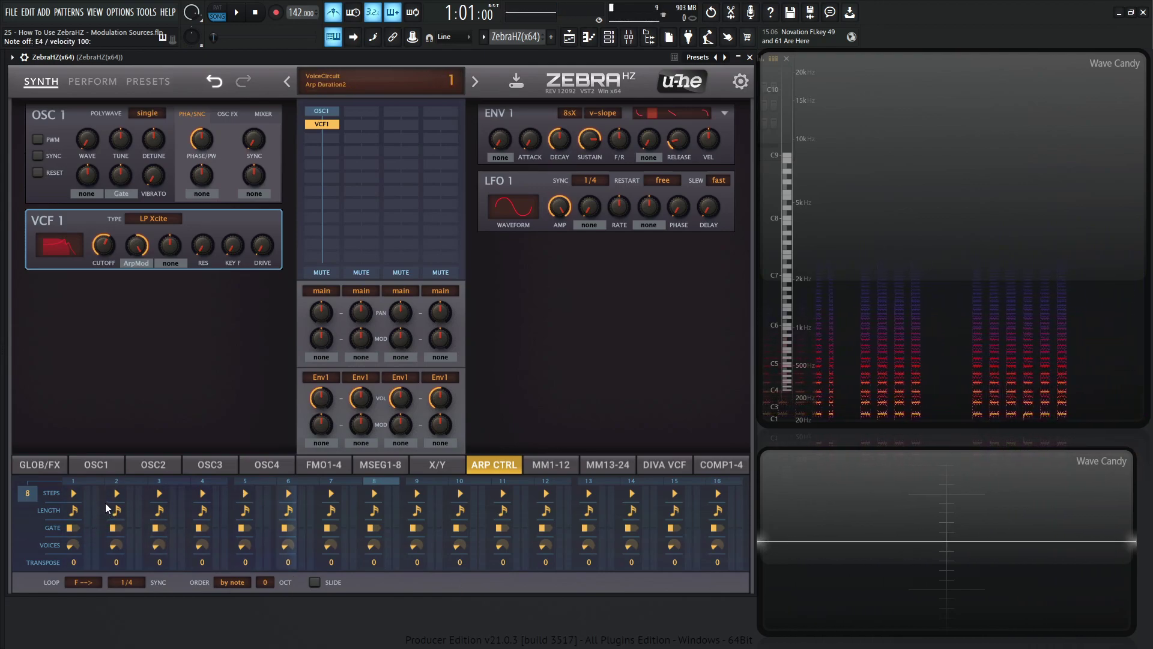
{"action": "mouse_move", "coordinate": [89, 529]}
{"action": "left_mouse_down"}
{"action": "mouse_move", "coordinate": [91, 491]}
{"action": "mouse_move", "coordinate": [91, 537]}
{"action": "mouse_move", "coordinate": [87, 482]}
{"action": "mouse_move", "coordinate": [86, 585]}
{"action": "mouse_move", "coordinate": [96, 503]}
{"action": "mouse_move", "coordinate": [99, 521]}
{"action": "left_mouse_up"}
Keep ArpMod as cutoff source, reset step 1's ModB to zero, and raise its ModA to 42
{"action": "left_click", "coordinate": [144, 261]}
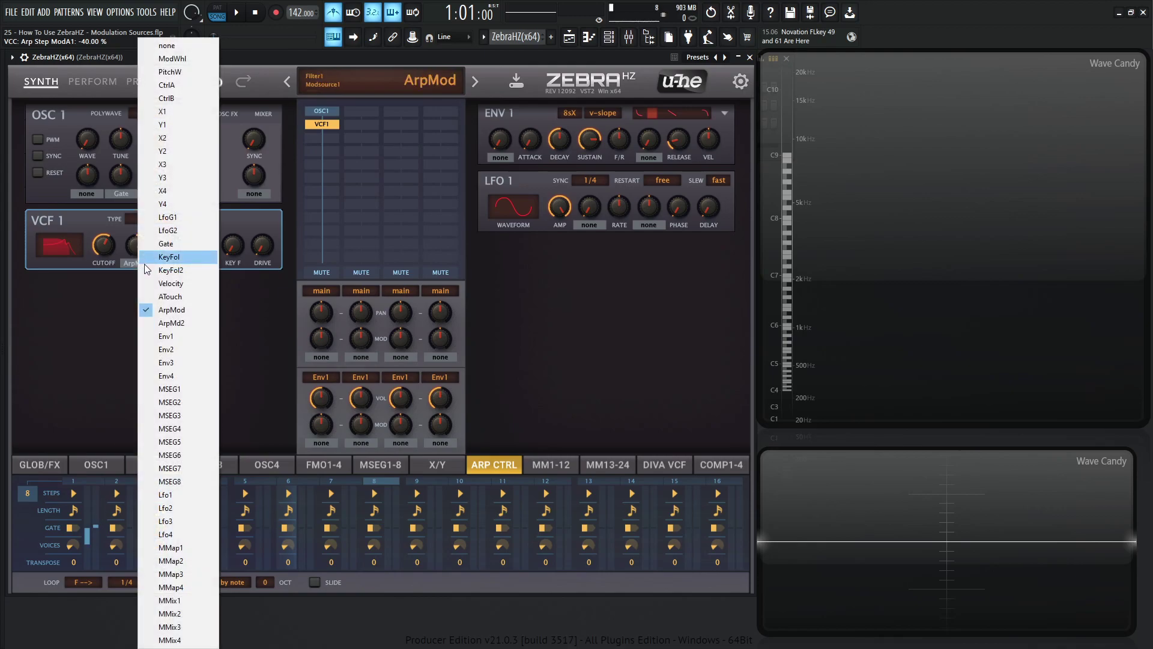
{"action": "left_click", "coordinate": [189, 321]}
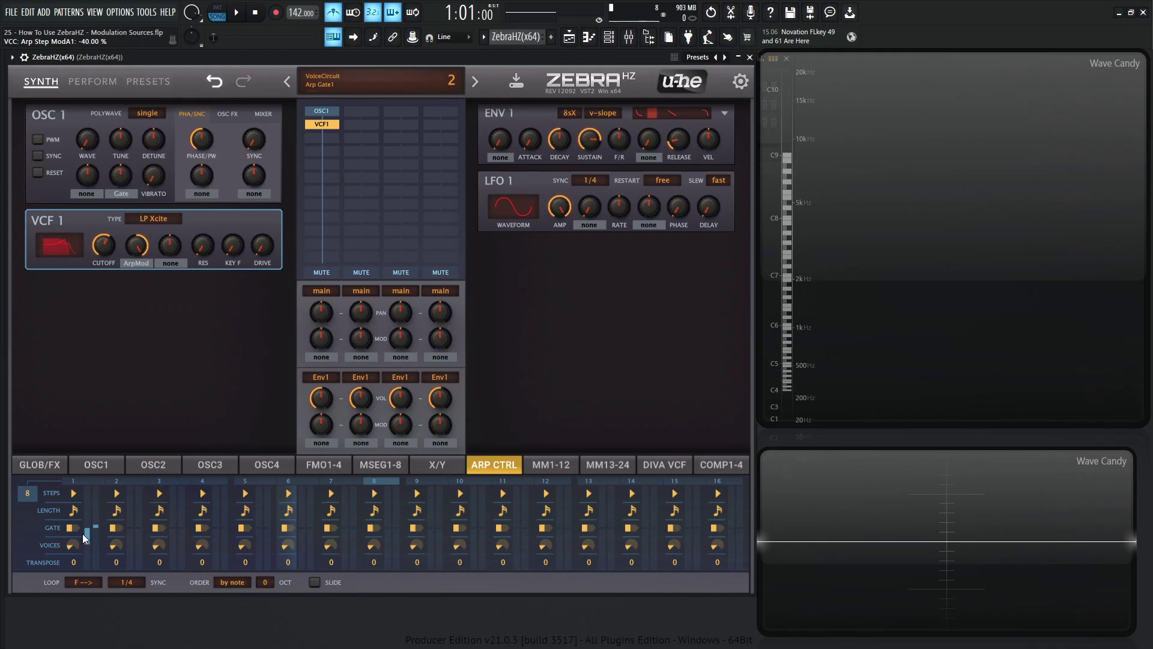
{"action": "mouse_move", "coordinate": [99, 519]}
{"action": "left_mouse_down"}
{"action": "mouse_move", "coordinate": [101, 501]}
{"action": "mouse_move", "coordinate": [102, 517]}
{"action": "left_mouse_up"}
{"action": "double_click", "coordinate": [97, 521]}
{"action": "left_click_drag", "start_coordinate": [86, 523], "coordinate": [85, 496]}
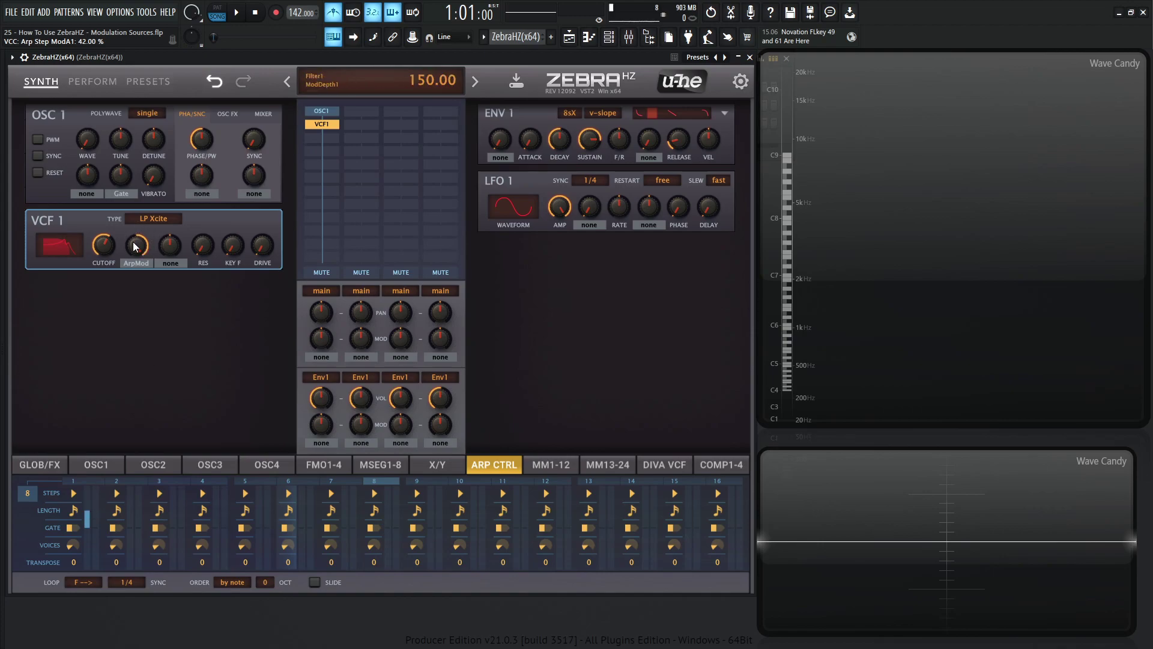
Set ArpMod cutoff depth to 98 and raise ModA on steps 1, 2 and 5, making step 6 negative
{"action": "left_click_drag", "start_coordinate": [135, 246], "coordinate": [102, 256]}
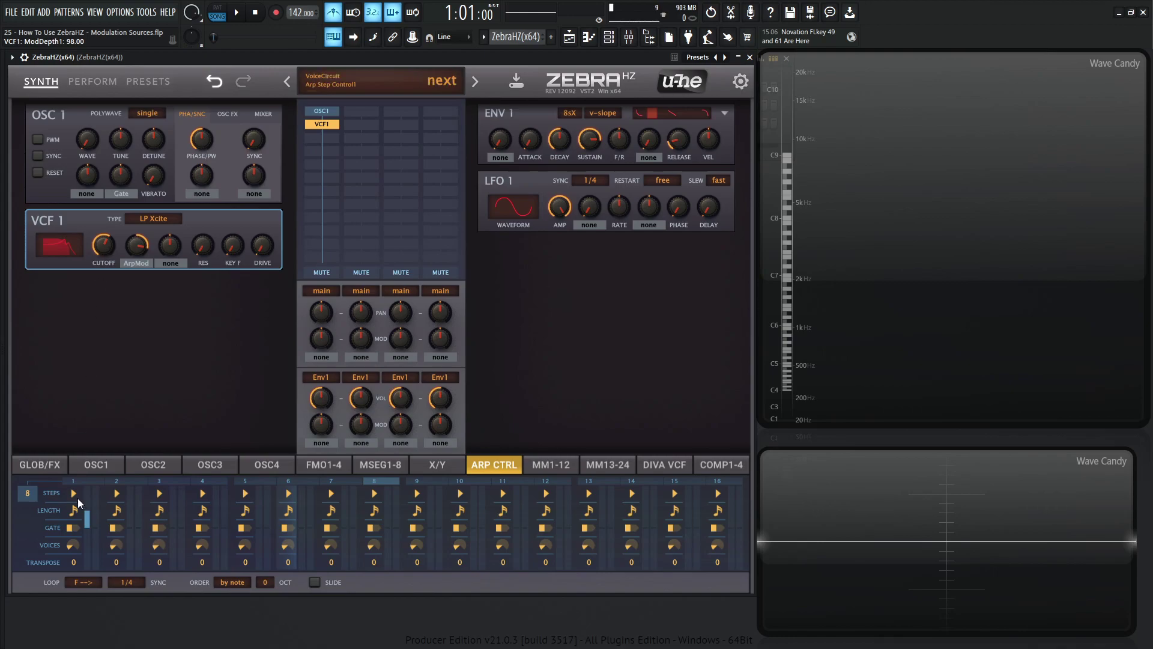
{"action": "mouse_move", "coordinate": [87, 506]}
{"action": "left_mouse_down"}
{"action": "mouse_move", "coordinate": [132, 518]}
{"action": "mouse_move", "coordinate": [132, 529]}
{"action": "mouse_move", "coordinate": [135, 513]}
{"action": "mouse_move", "coordinate": [178, 519]}
{"action": "mouse_move", "coordinate": [180, 541]}
{"action": "mouse_move", "coordinate": [180, 531]}
{"action": "mouse_move", "coordinate": [219, 524]}
{"action": "mouse_move", "coordinate": [216, 491]}
{"action": "left_mouse_up"}
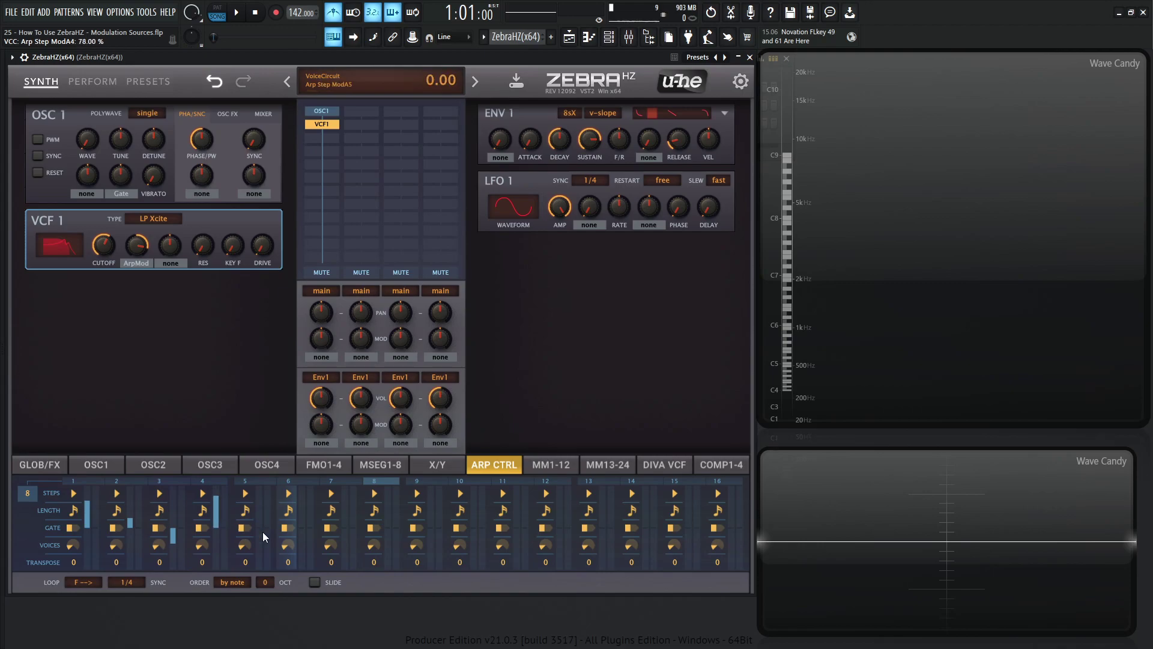
{"action": "mouse_move", "coordinate": [256, 524]}
{"action": "left_mouse_down"}
{"action": "mouse_move", "coordinate": [303, 541]}
{"action": "mouse_move", "coordinate": [346, 511]}
{"action": "mouse_move", "coordinate": [388, 525]}
{"action": "mouse_move", "coordinate": [391, 543]}
{"action": "left_mouse_up"}
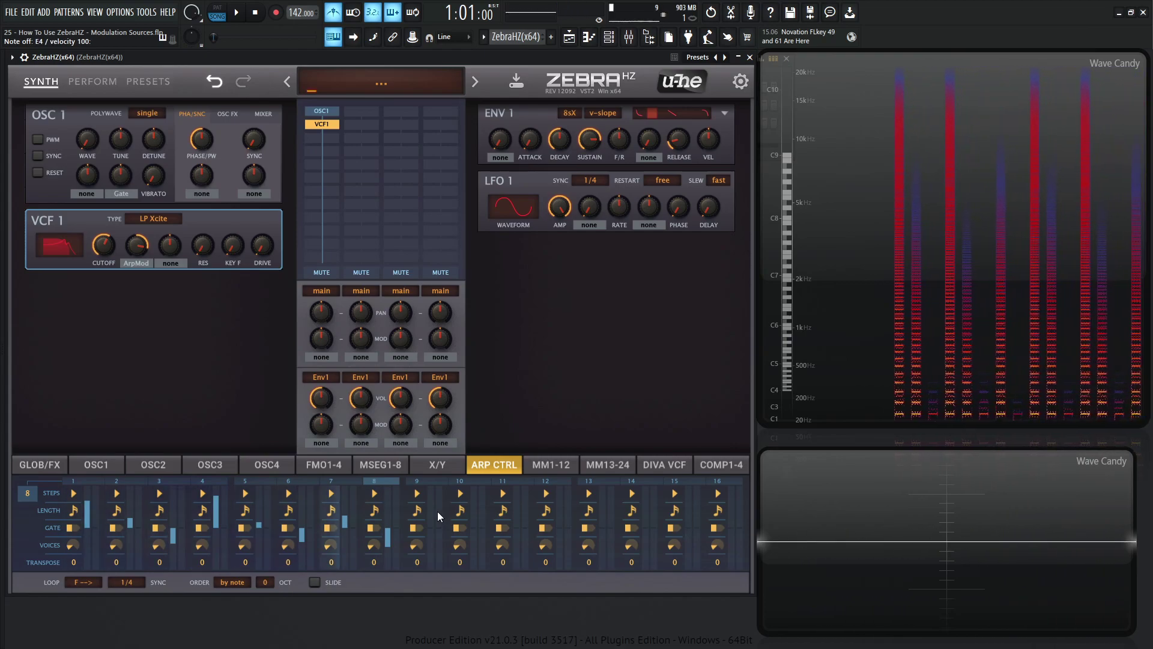
{"action": "mouse_move", "coordinate": [84, 505]}
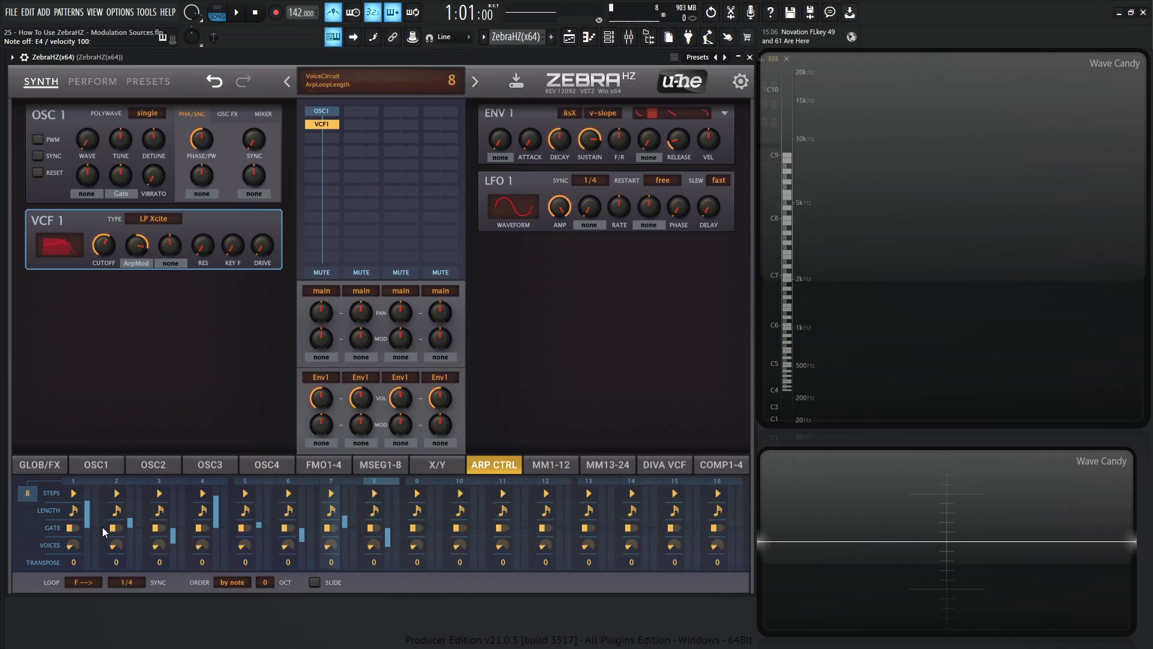
Set step 1's ModB to -30, leaving ArpMod as the cutoff modulation source
{"action": "left_click_drag", "start_coordinate": [99, 530], "coordinate": [98, 540]}
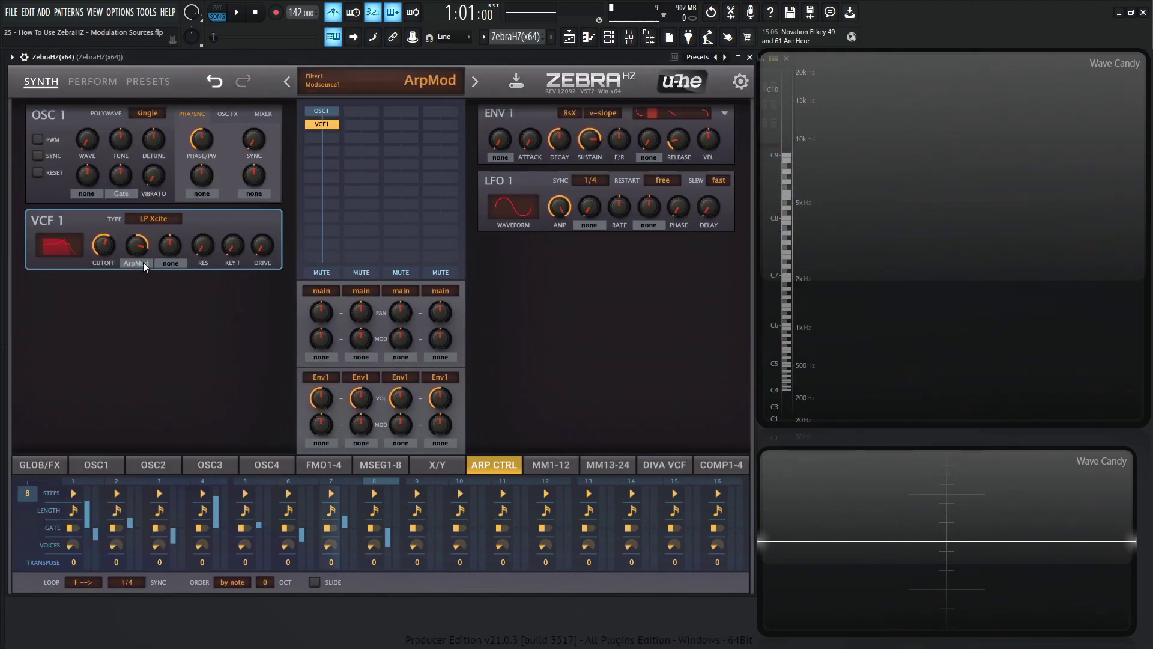
{"action": "left_click", "coordinate": [137, 263]}
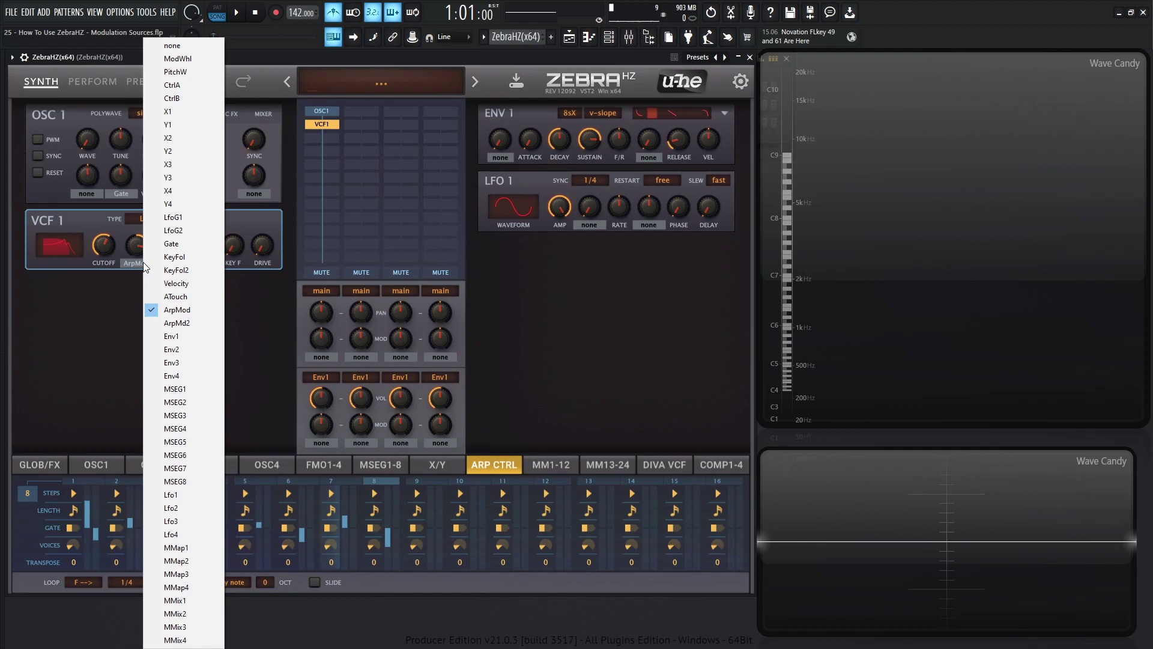
{"action": "left_click", "coordinate": [536, 299]}
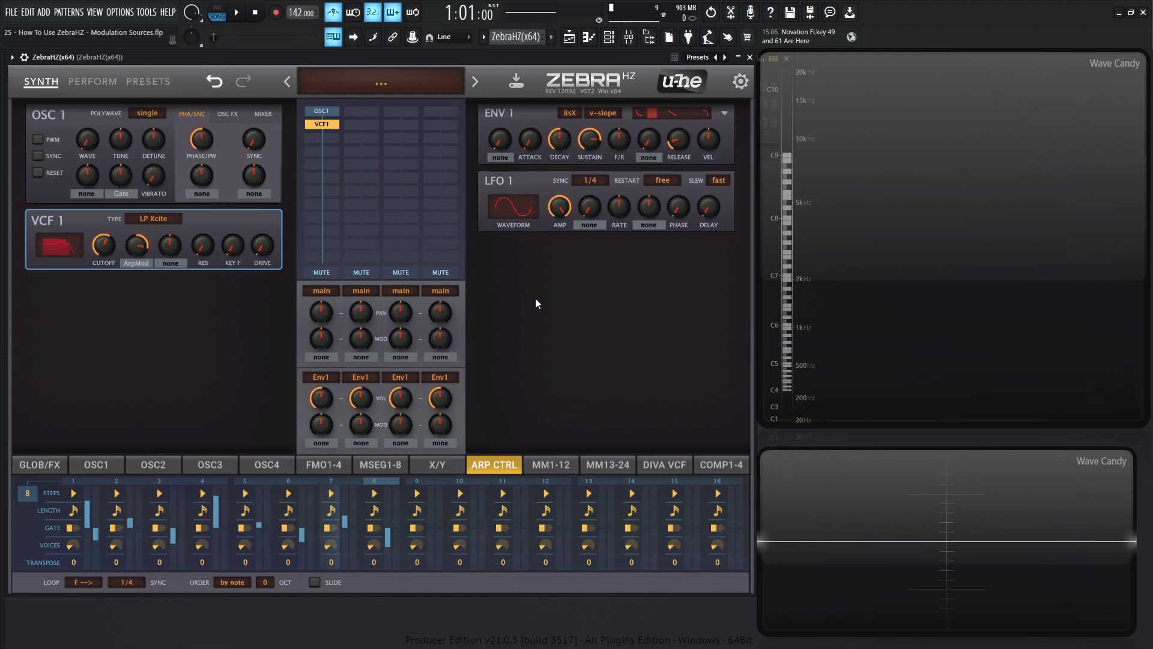